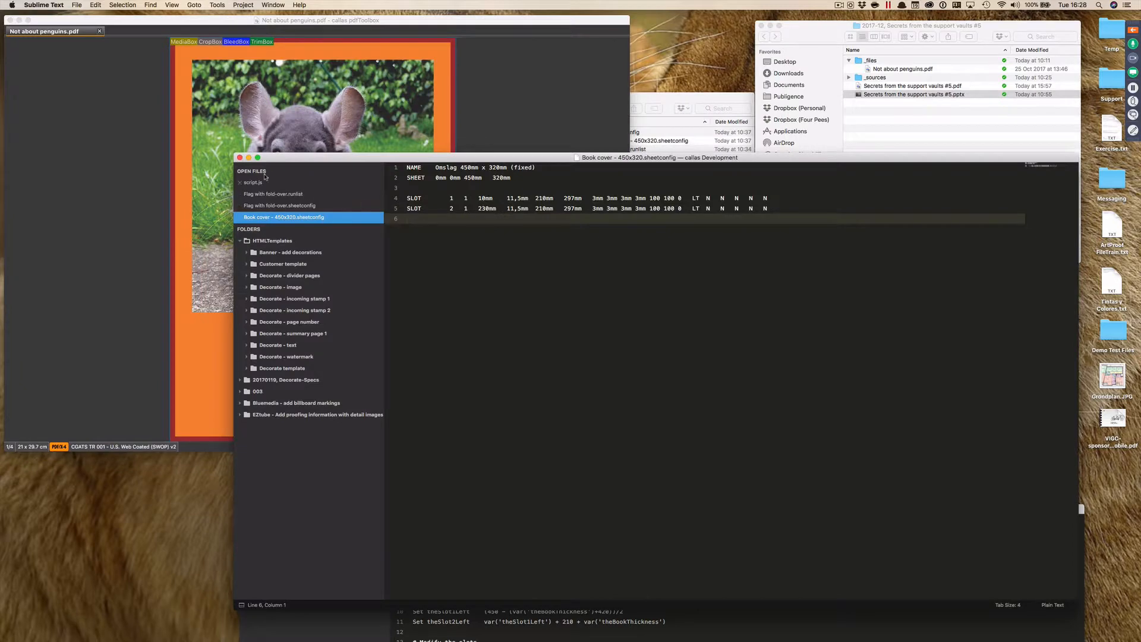
Close the callas Development window and add the Impose folder to the editor window with the variable-width runlist, widening its sidebar.
left_click(240, 158)
left_click(741, 248)
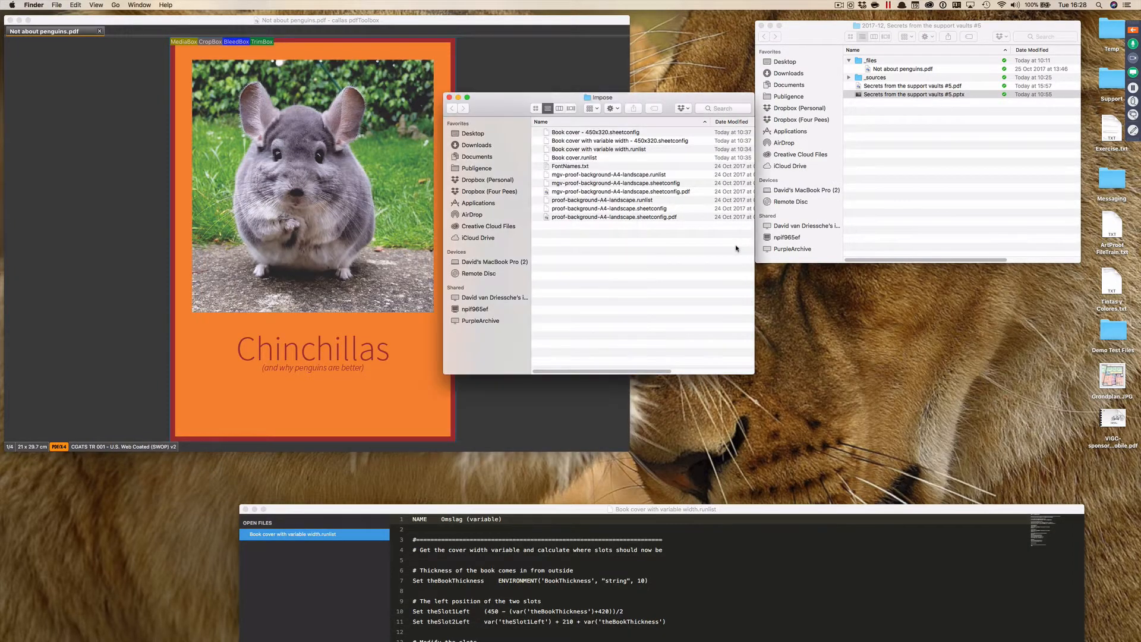
left_click(587, 98)
left_click_drag(587, 98, 323, 575)
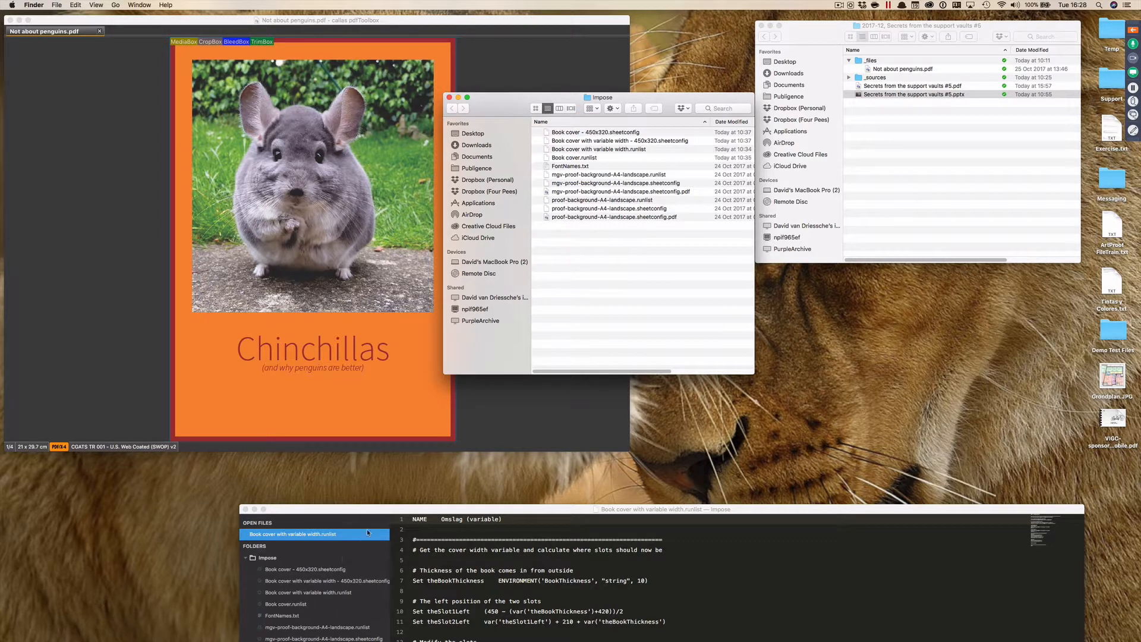
left_click_drag(374, 513, 427, 60)
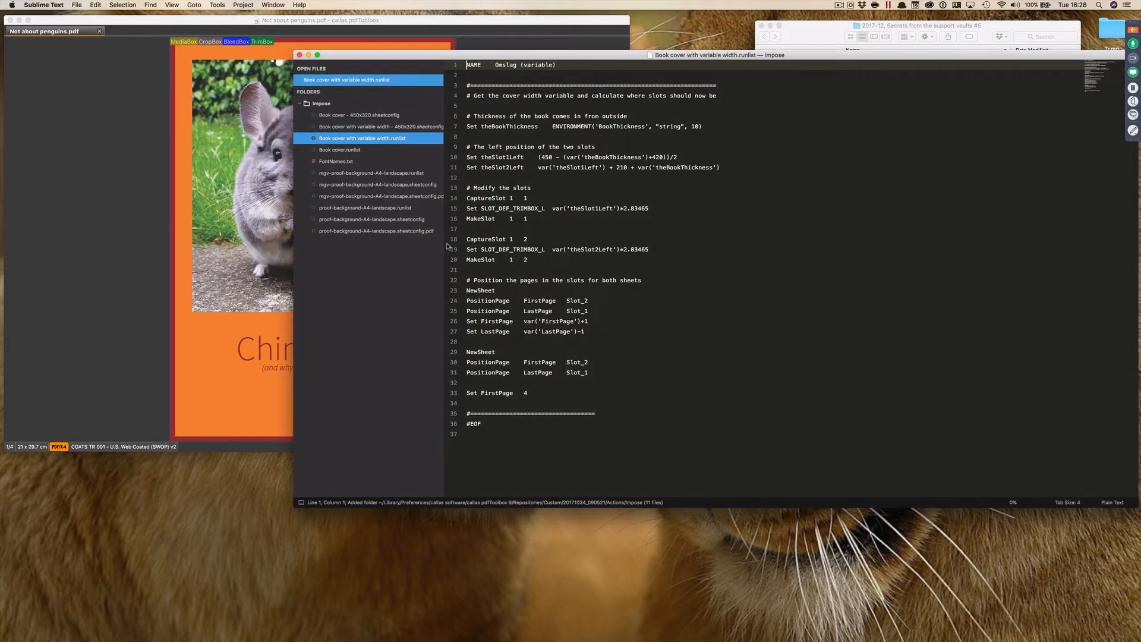
left_click_drag(444, 221, 505, 221)
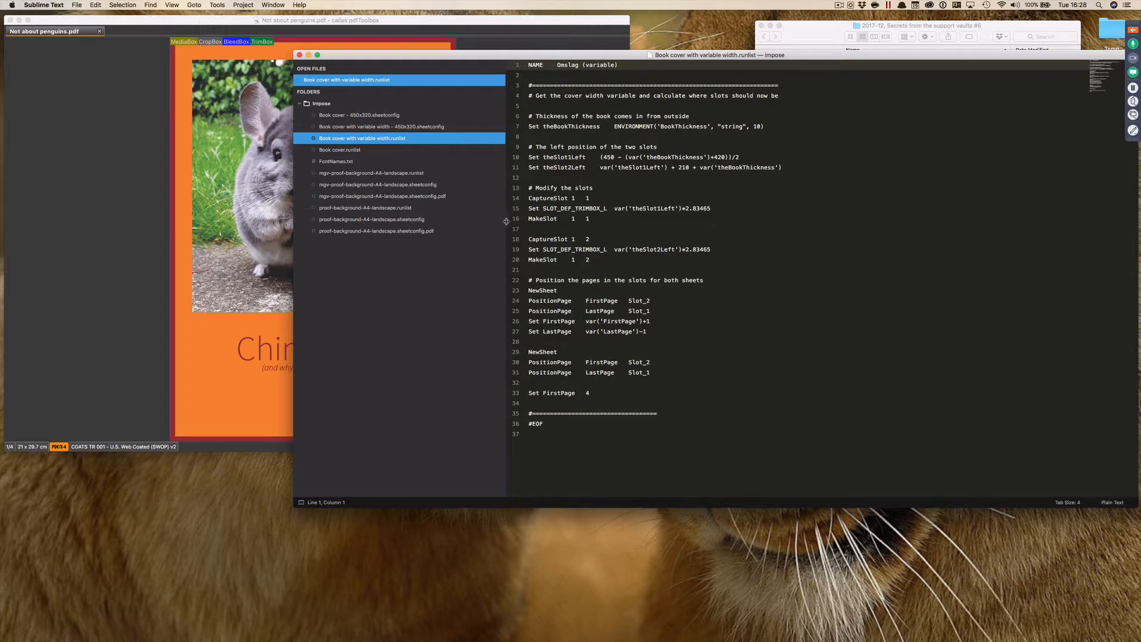
Open "Book cover with variable width - 450x320.sheetconfig" and enlarge its text and window so each SLOT line fits on one row.
left_click(390, 128)
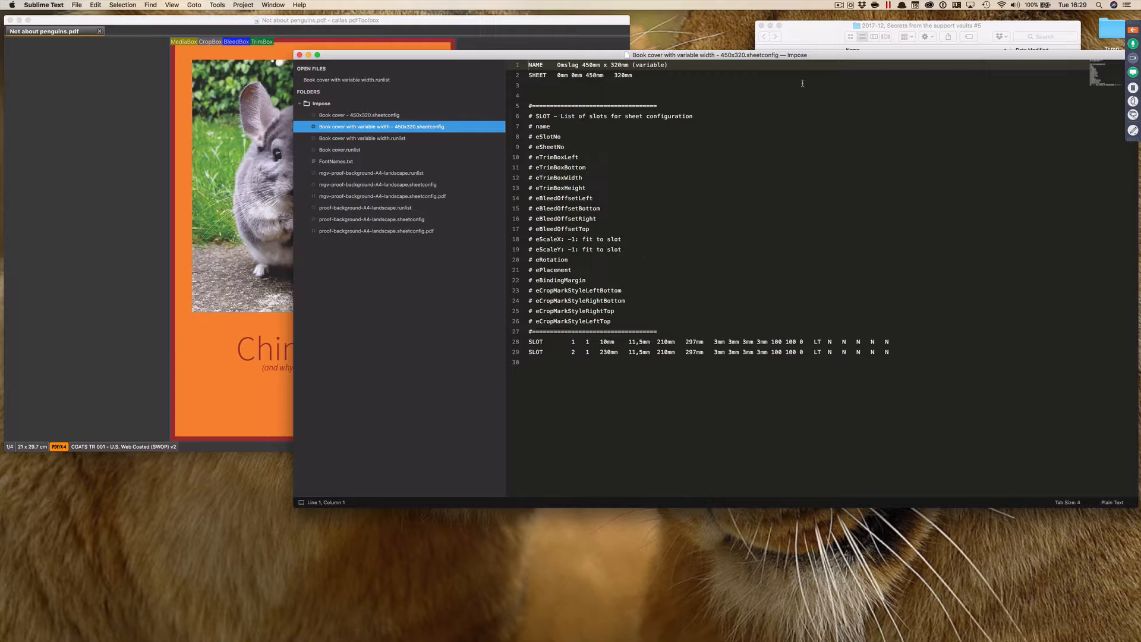
left_click_drag(801, 56, 654, 39)
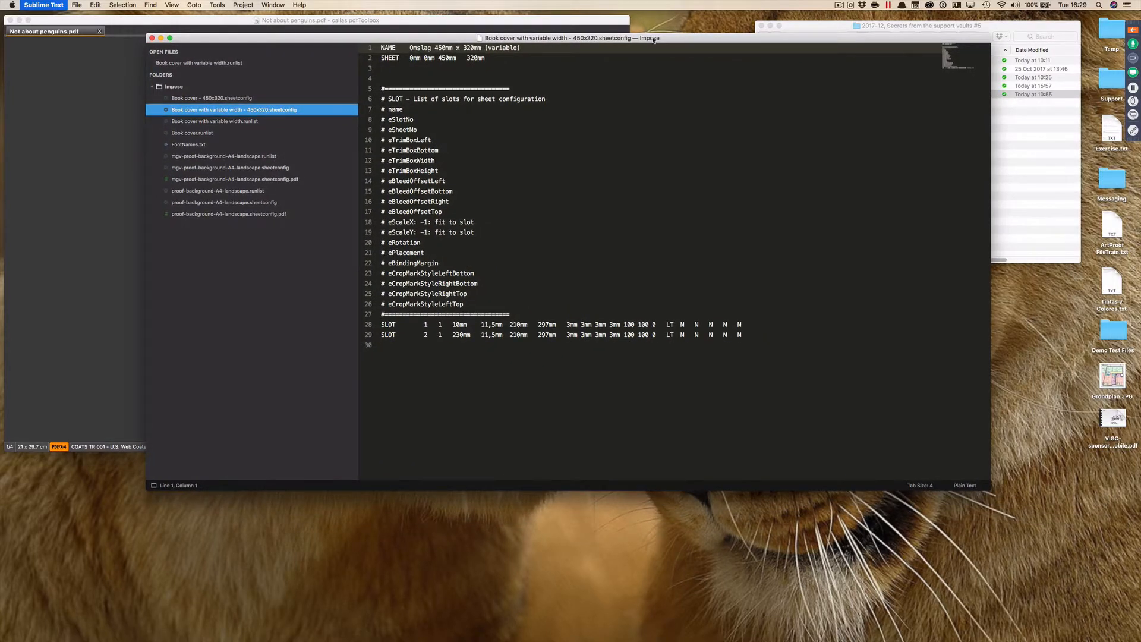
key("super+equal")
key("super+equal")
key("super+equal")
key("super+equal")
key("super+equal")
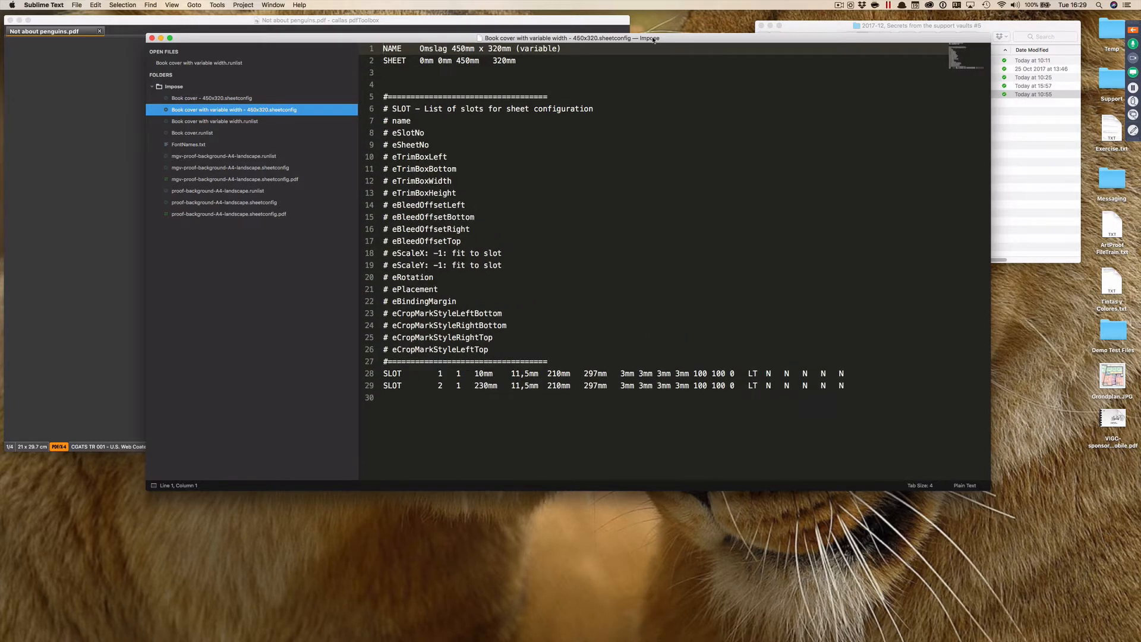
key("super+equal")
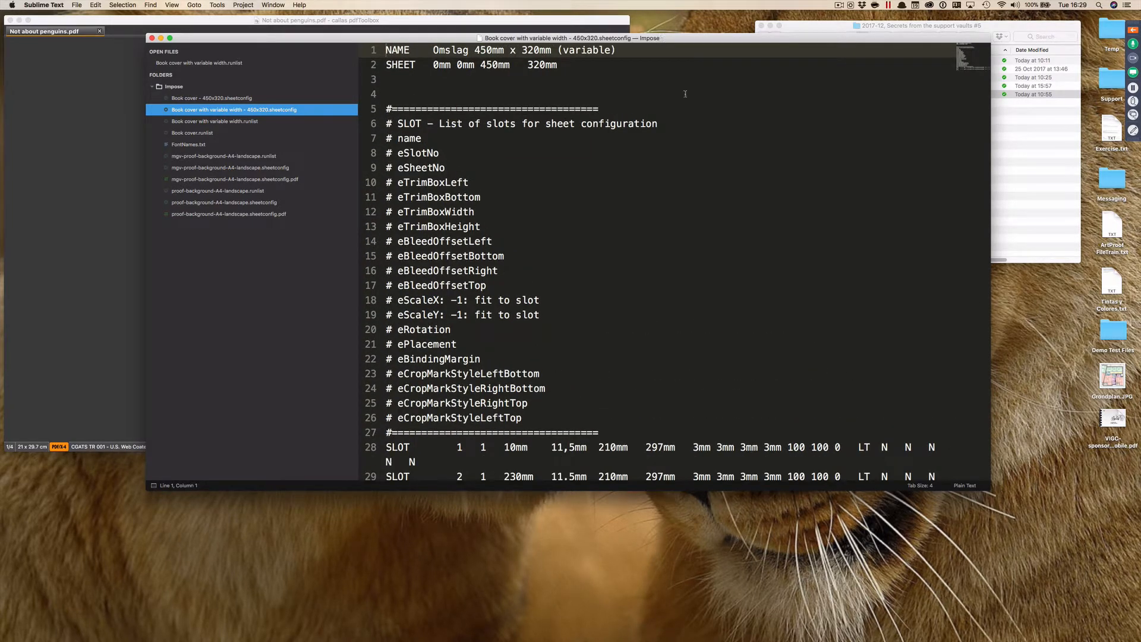
left_click_drag(989, 488, 1092, 531)
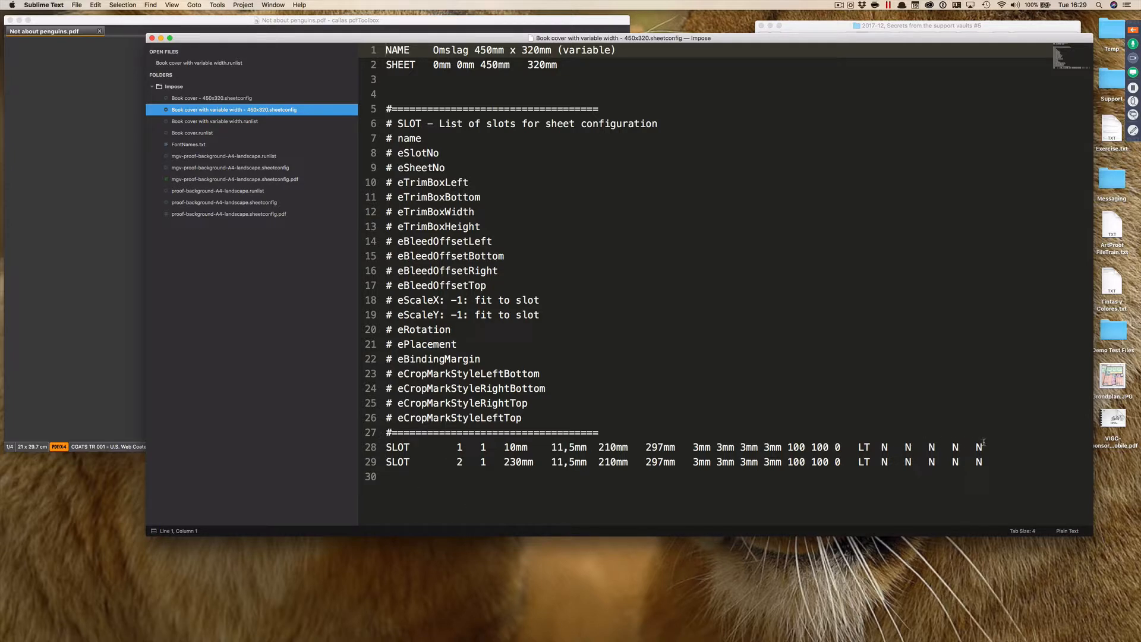
left_click_drag(747, 38, 718, 39)
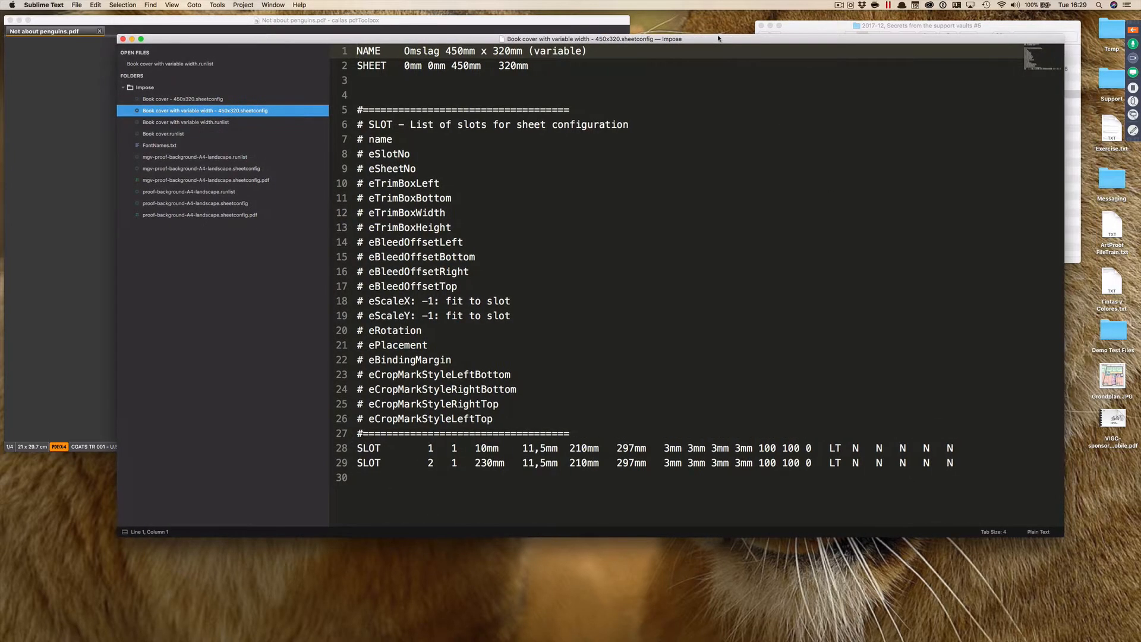
Examine the SHEET dimensions and the trim box sizes and positions of both slots in the sheet configuration.
triple_click(455, 68)
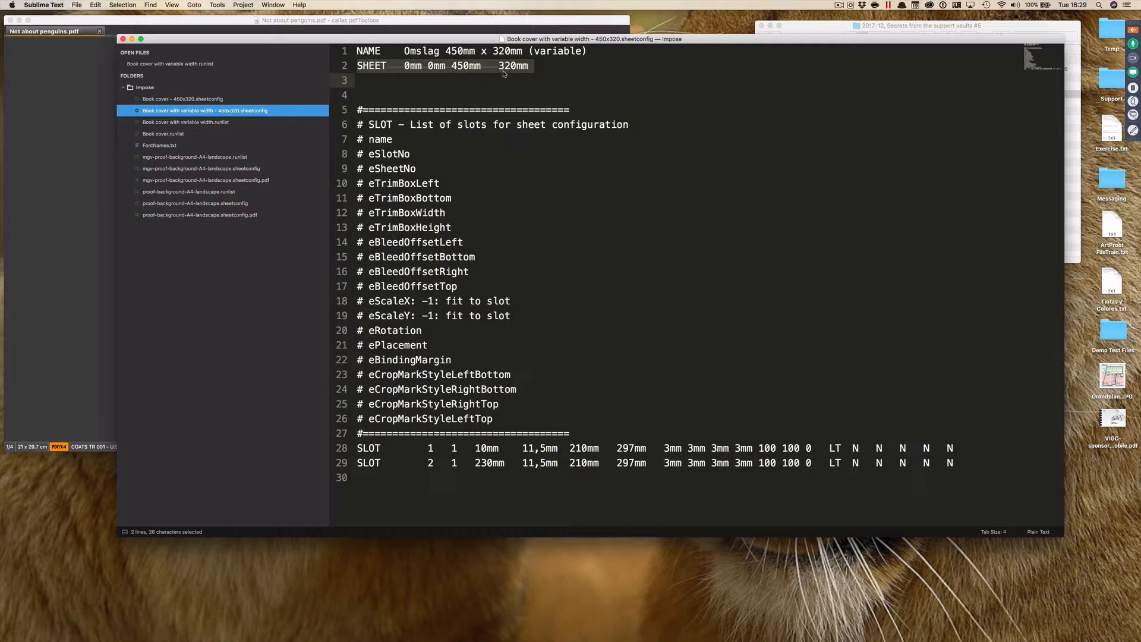
double_click(582, 448)
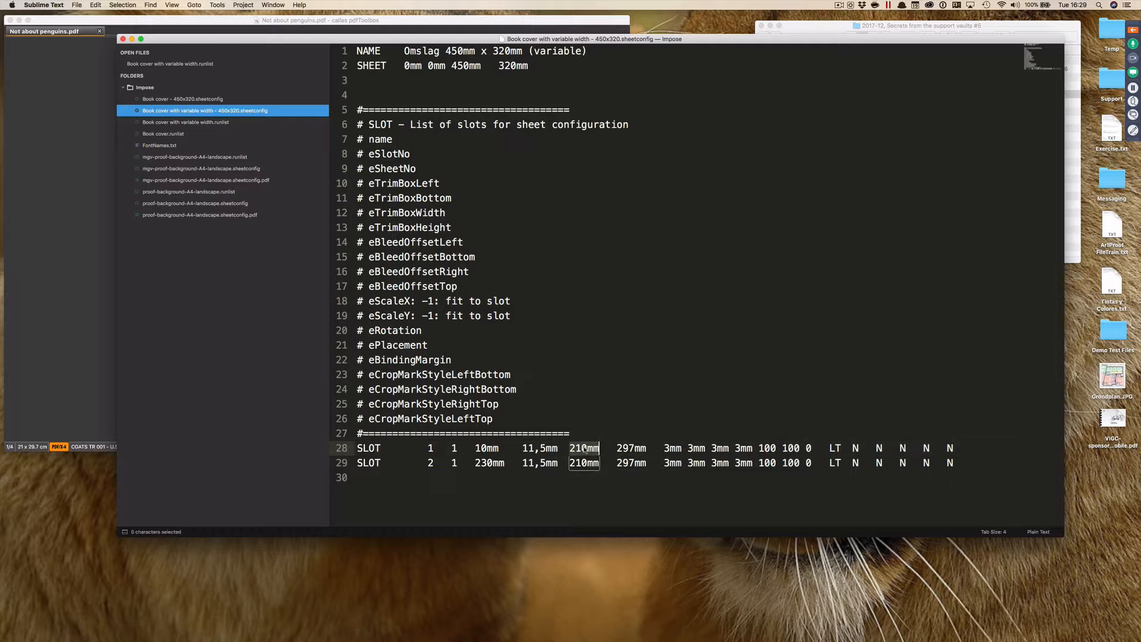
double_click(628, 452)
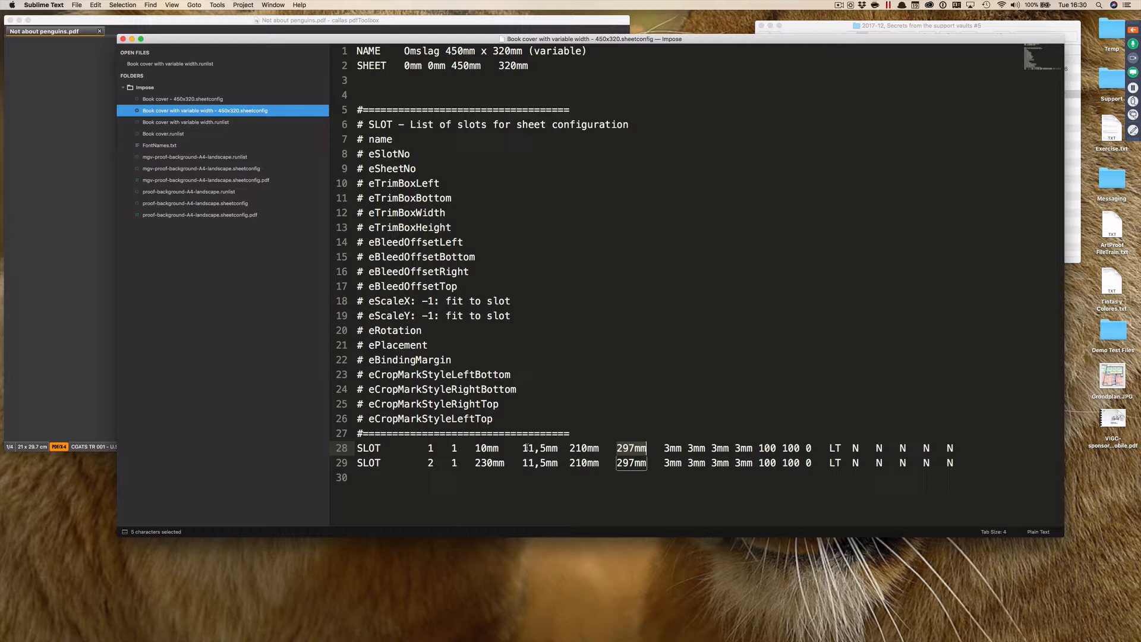
left_click_drag(522, 447, 587, 447)
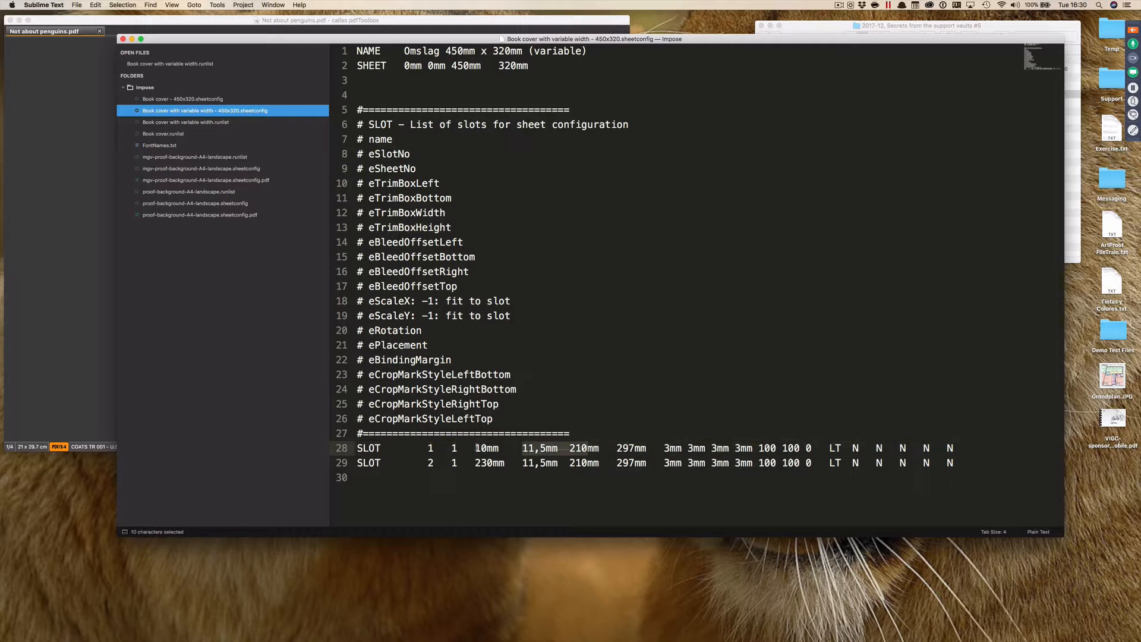
left_click_drag(475, 447, 557, 447)
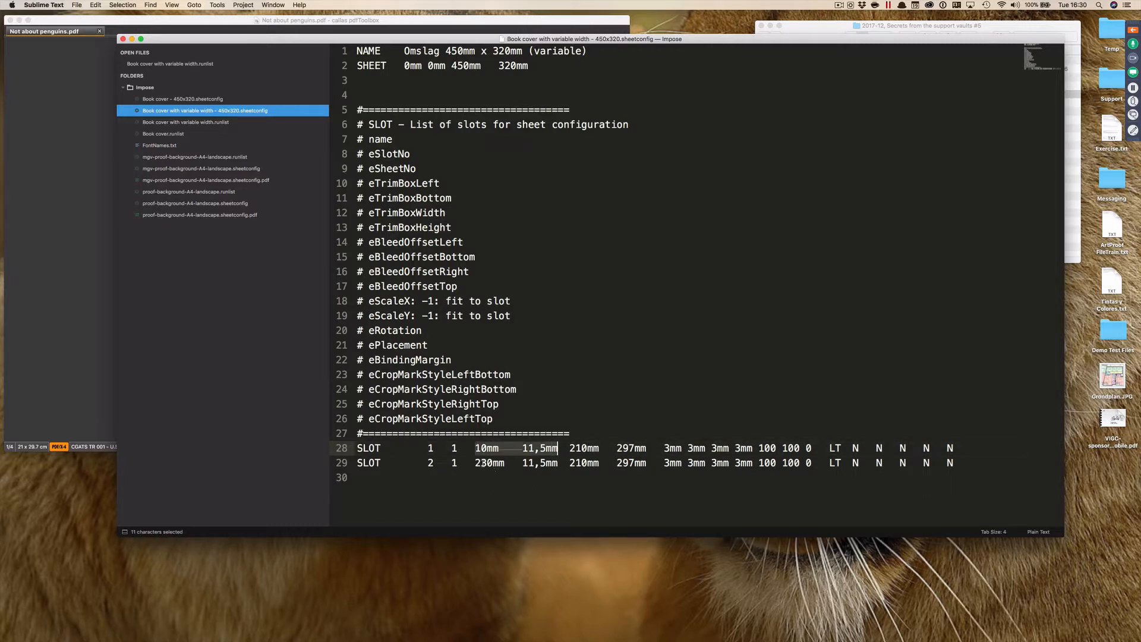
left_click_drag(473, 462, 557, 462)
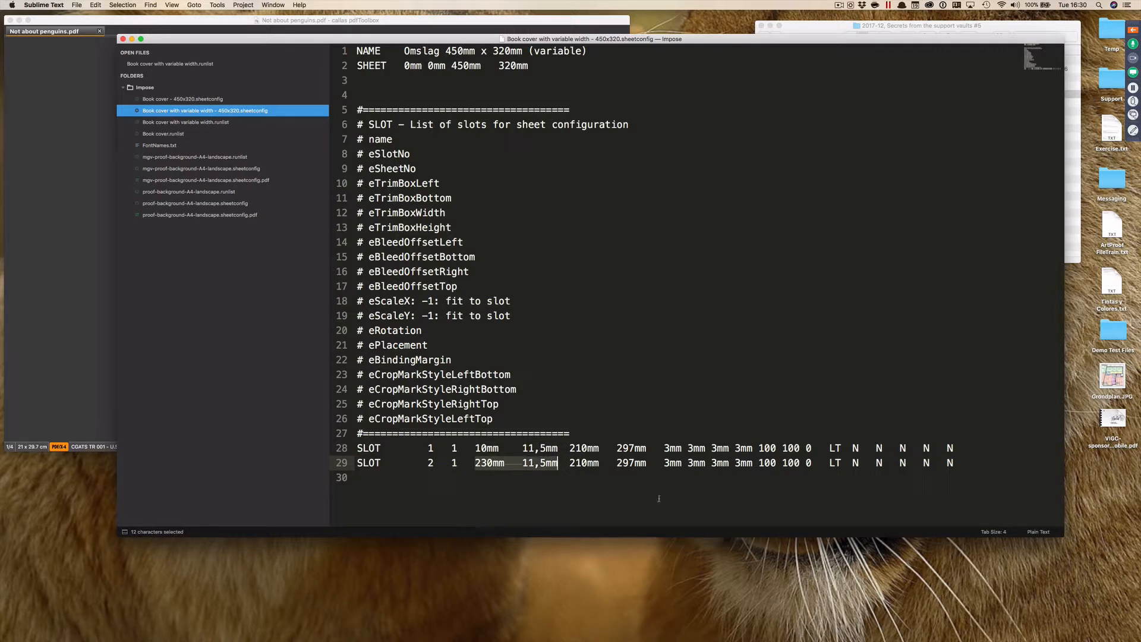
Examine the bleed, scaling, rotation, placement, binding margin and crop mark values in the SLOT lines.
left_click_drag(662, 447, 752, 447)
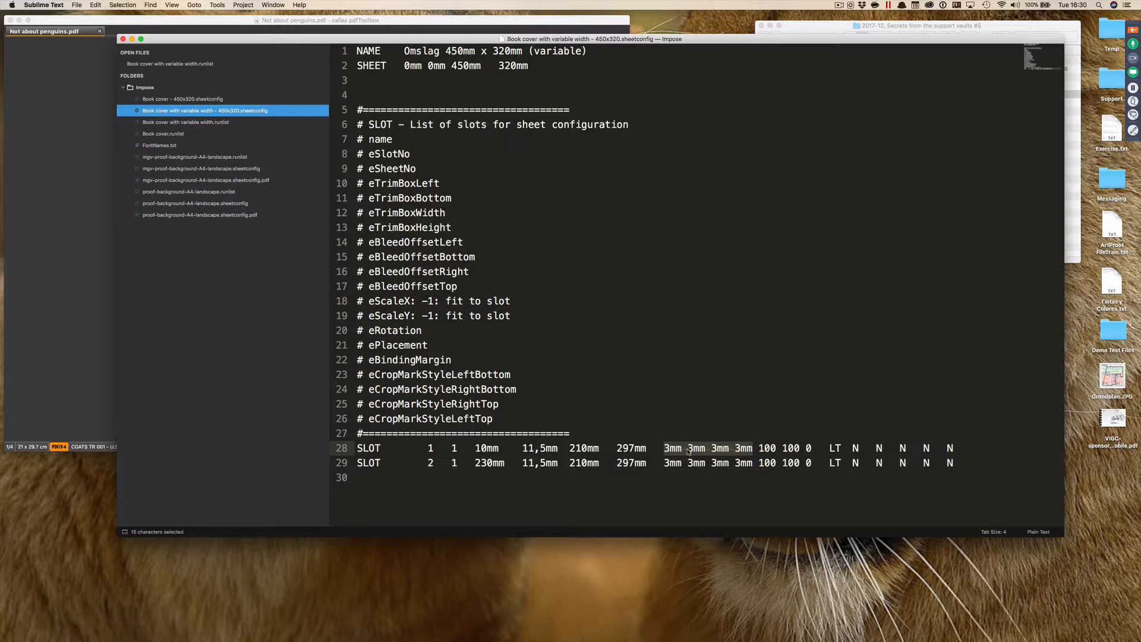
left_click_drag(758, 447, 800, 448)
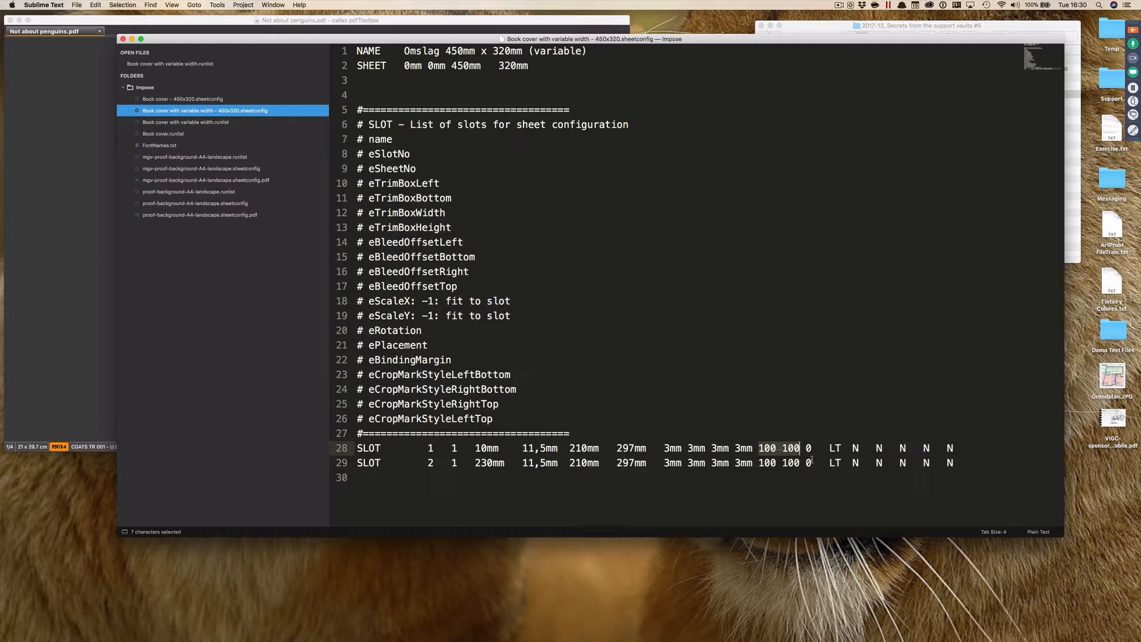
double_click(809, 461)
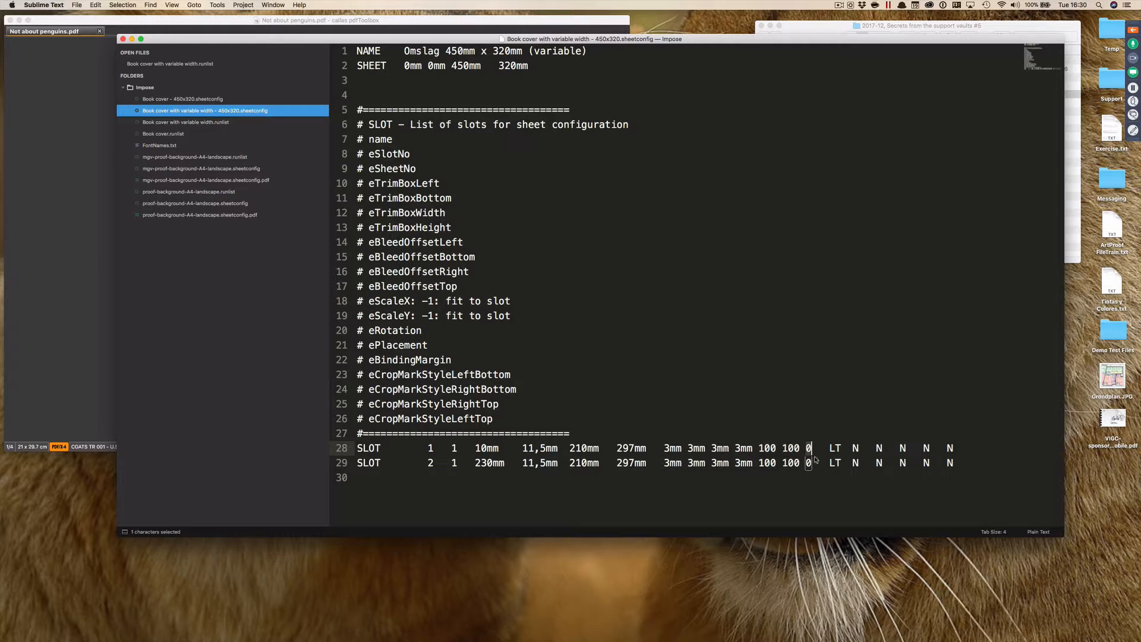
double_click(835, 462)
double_click(854, 447)
key("ctrl+super+g")
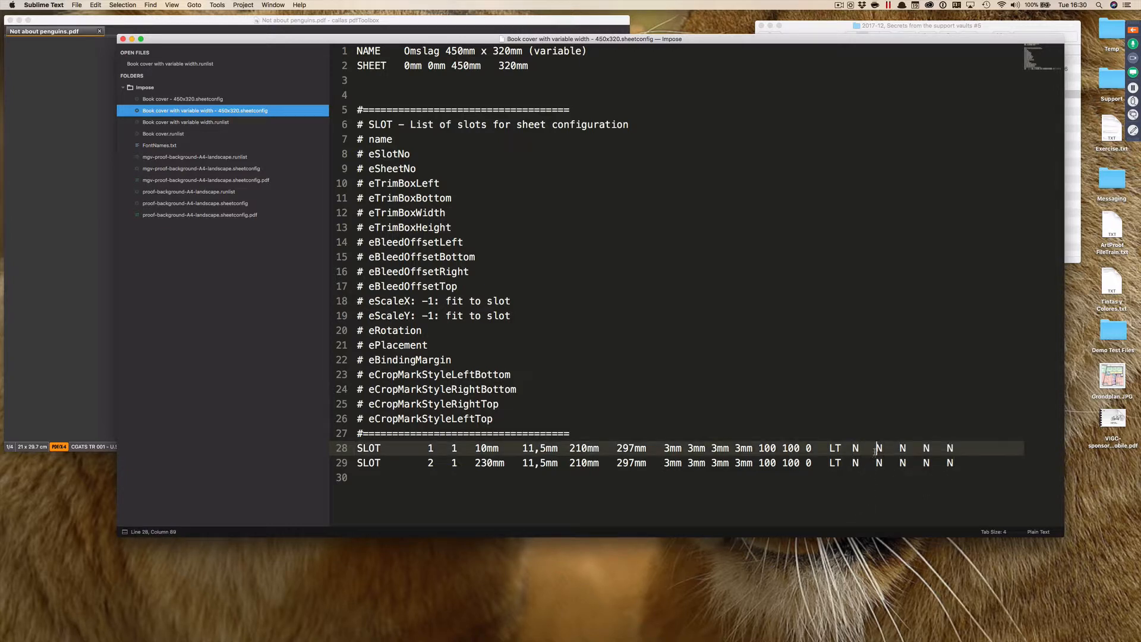
left_click_drag(875, 448, 952, 447)
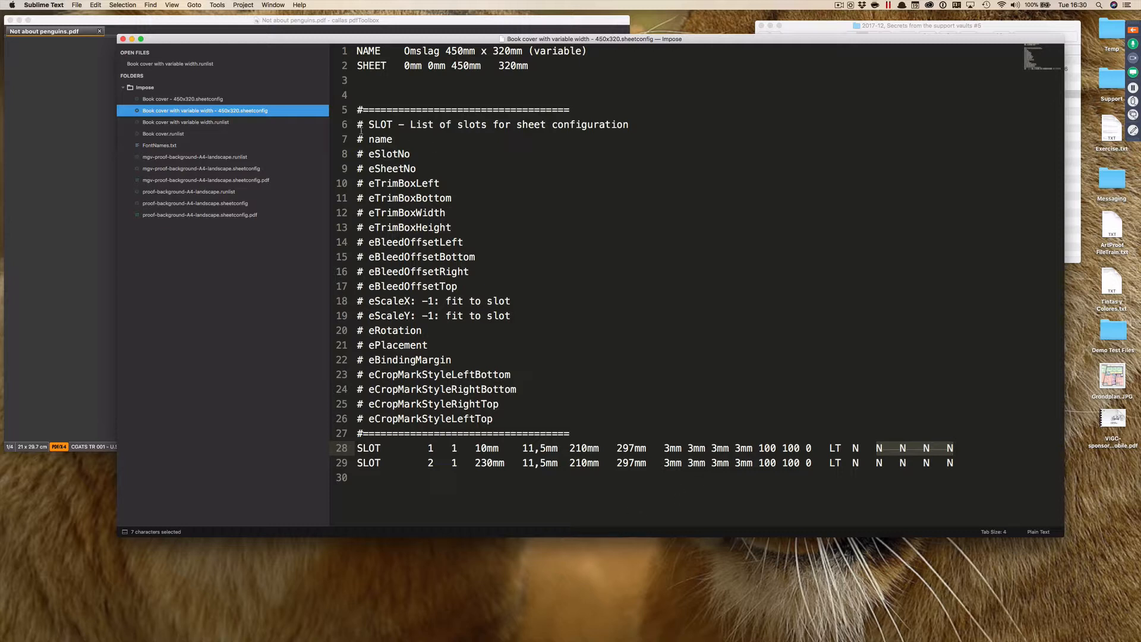
Review the commented list of SLOT parameters, from the name, eSlotNo and eSheetNo to eTrimBoxLeft.
left_click_drag(355, 124, 335, 433)
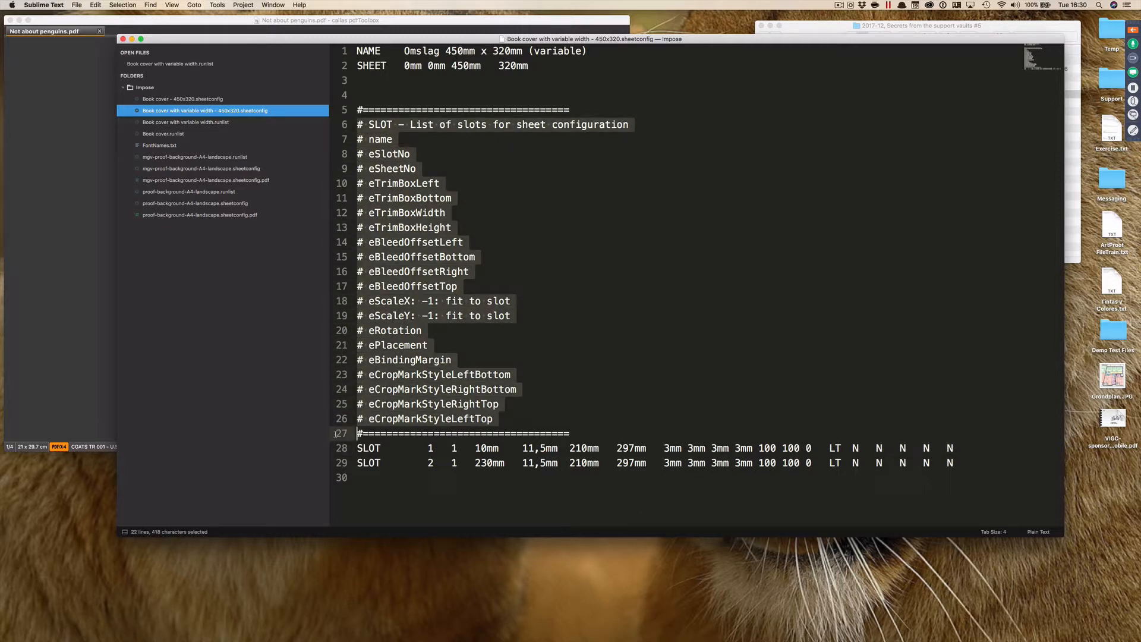
left_click(382, 144)
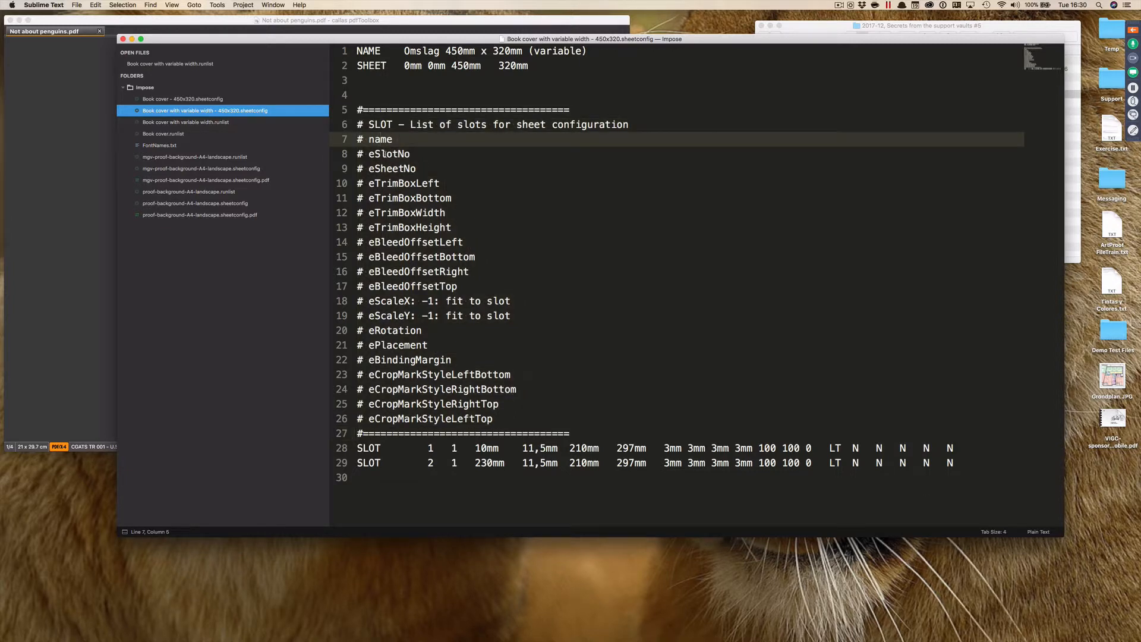
double_click(384, 154)
double_click(388, 168)
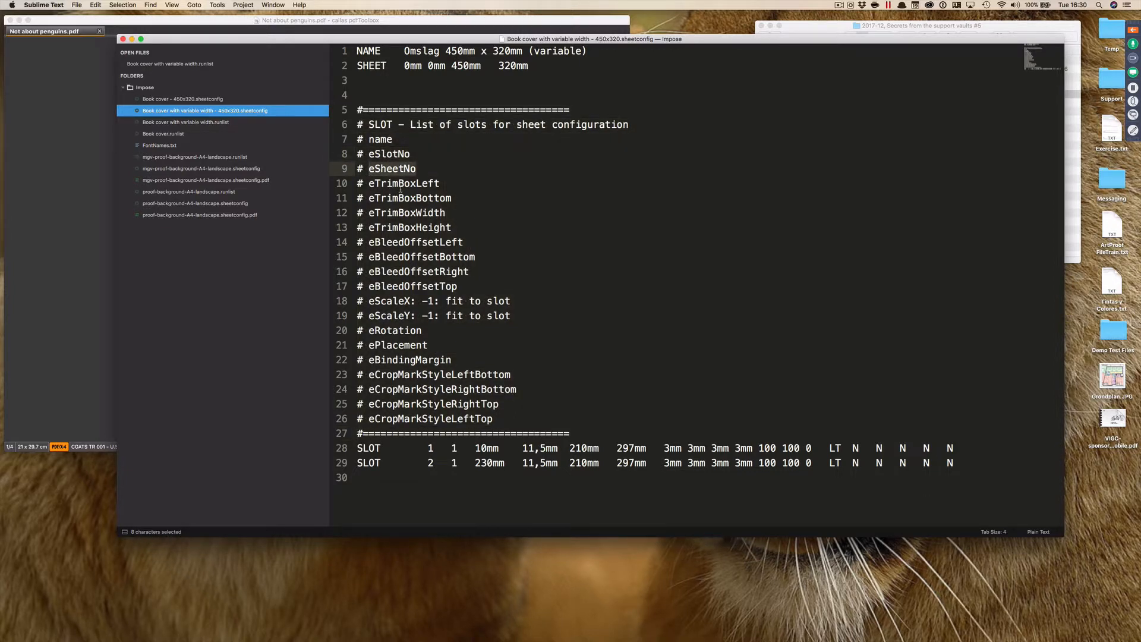
double_click(398, 183)
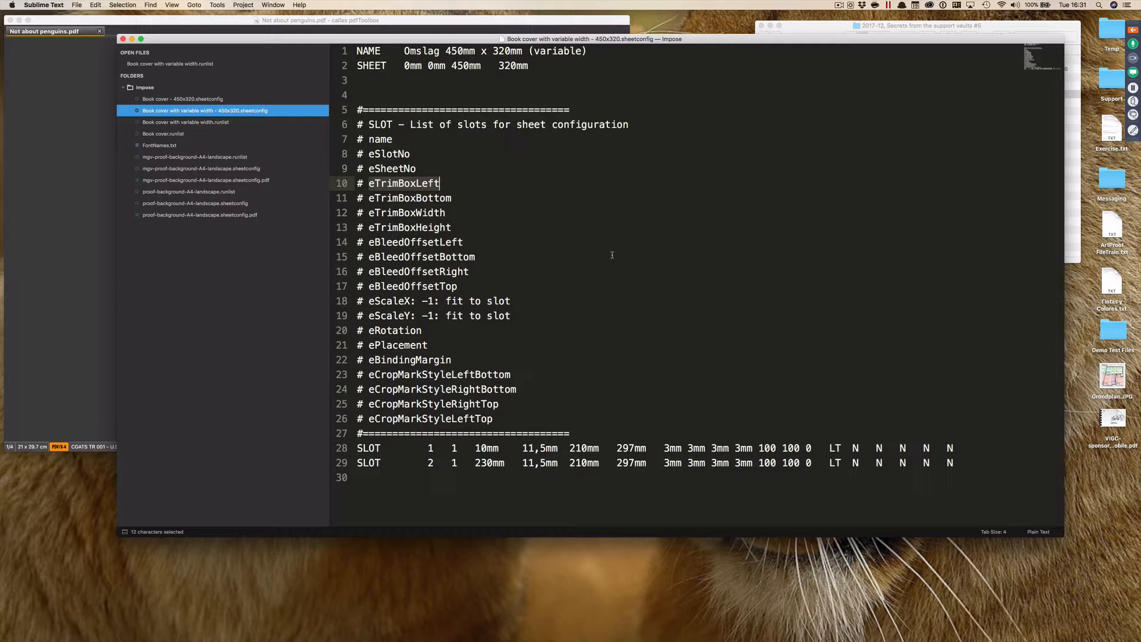
View "Book cover - 450x320.sheetconfig", then show the whole of "Book cover with variable width.runlist" in an enlarged window.
left_click(214, 99)
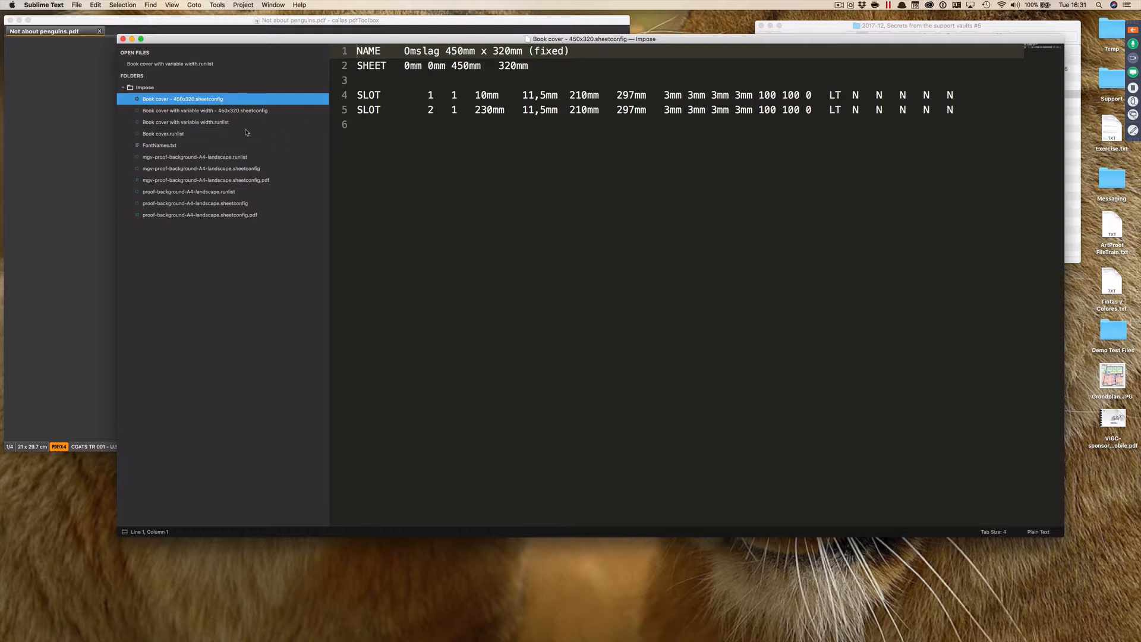
left_click(230, 123)
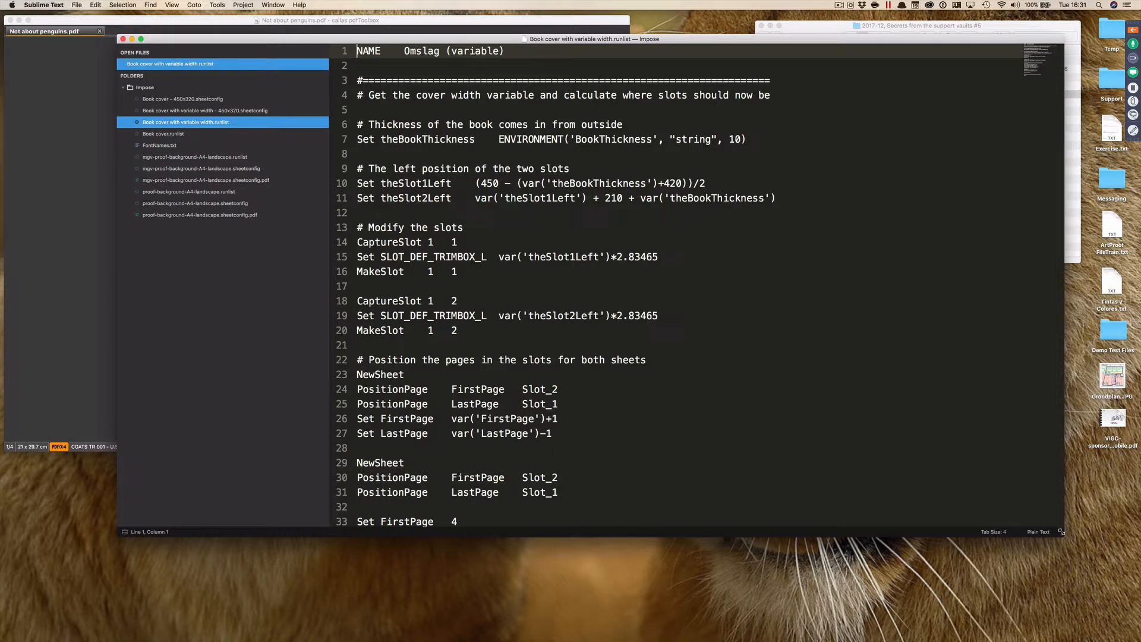
left_click_drag(1063, 536, 1091, 610)
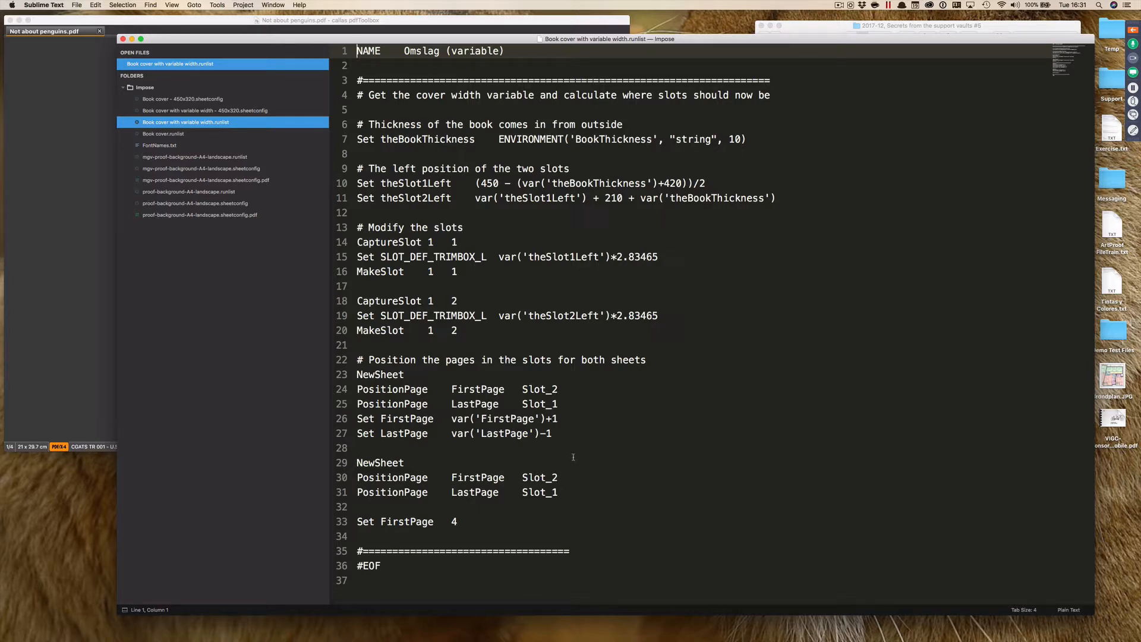
Switch to pdfToolbox and impose the open PDF with scheme Omslag (variable) and sheet configuration Omslag 450mm x 320mm (variable).
key("super+h")
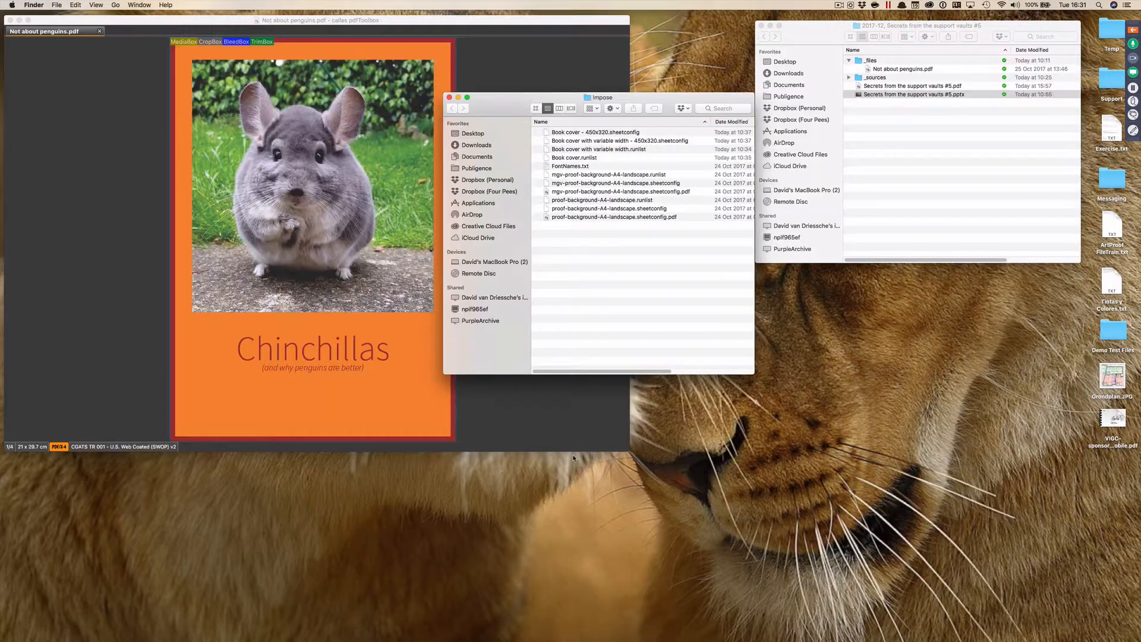
left_click_drag(516, 95, 830, 273)
left_click(450, 239)
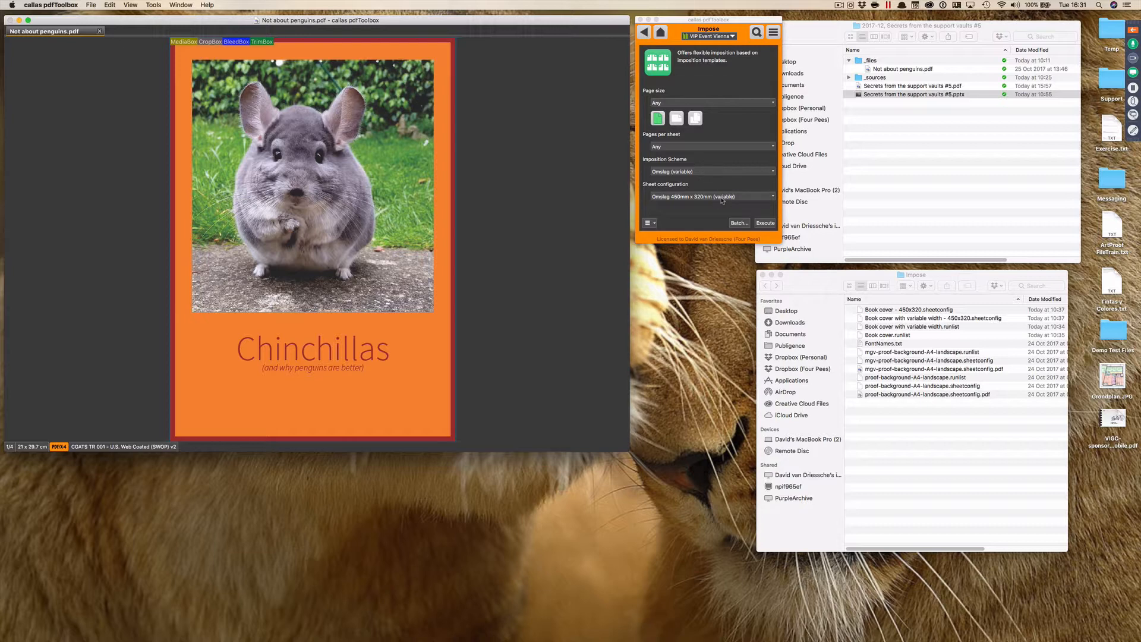
left_click(764, 223)
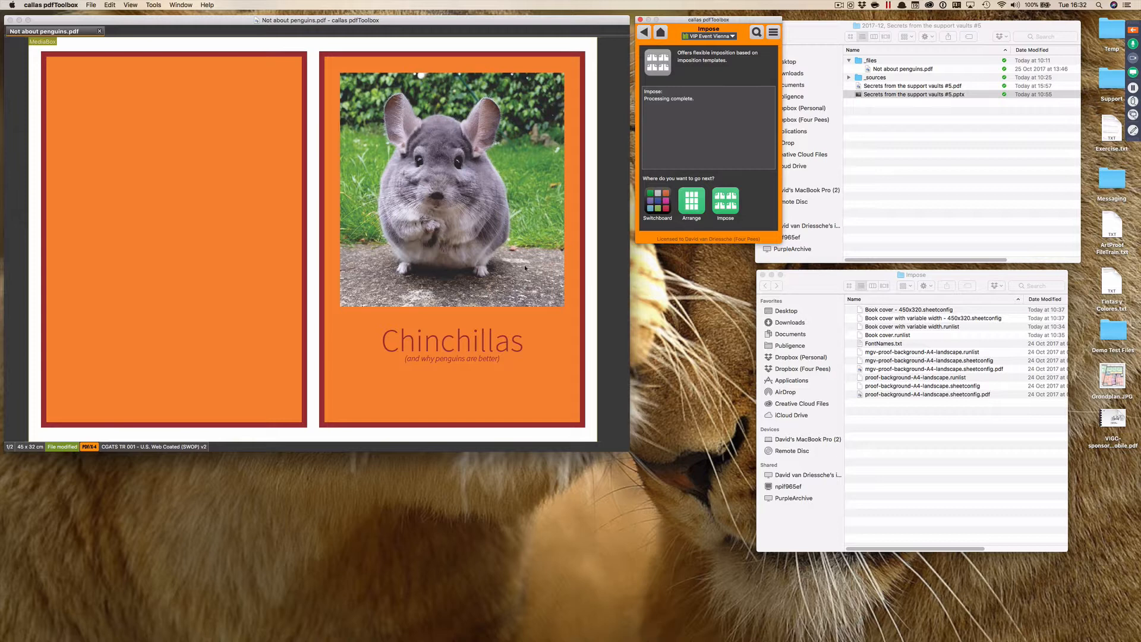
Return to the Impose settings and undo the imposition of the PDF.
left_click(725, 202)
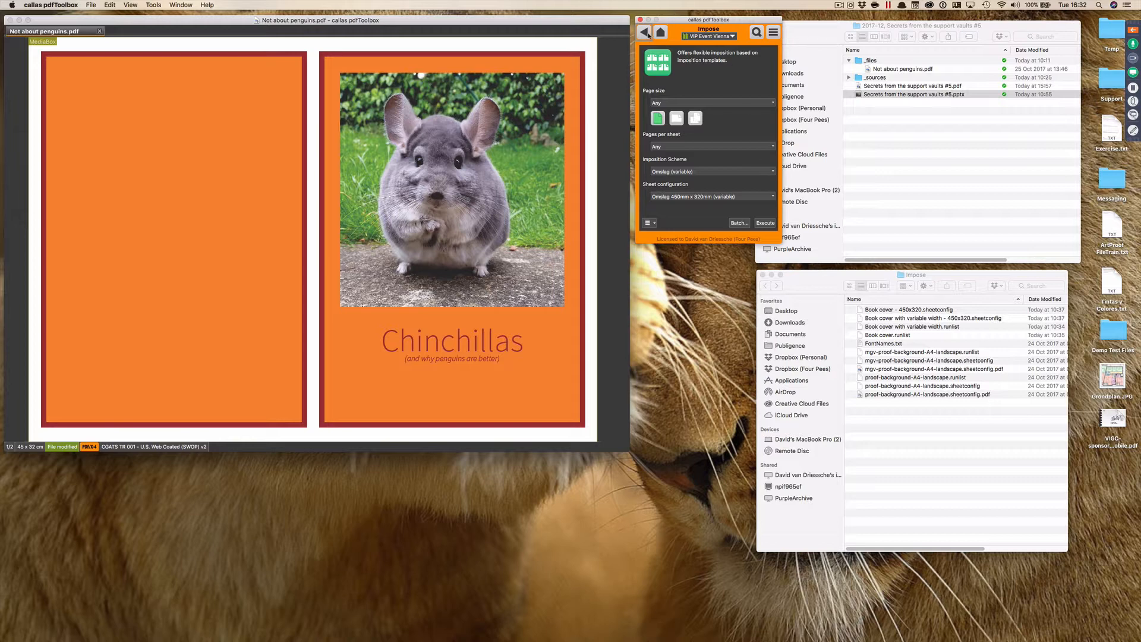
left_click(338, 136)
key("super+z")
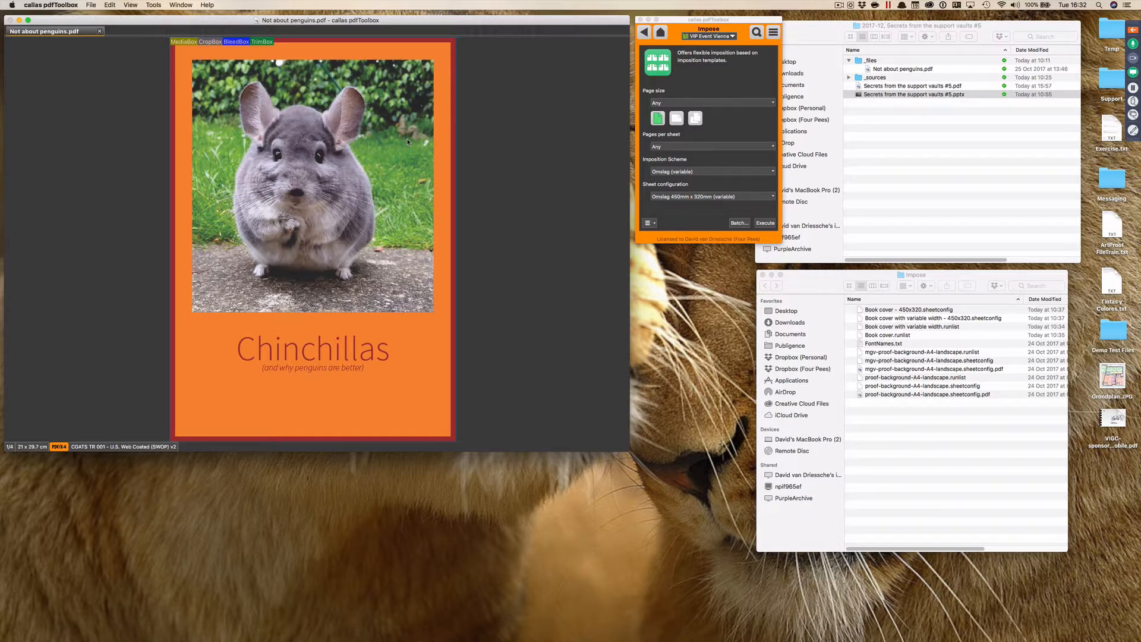
Show the profiles and open the process plan "Impose book with variable cover" for editing.
key("shift+super+x")
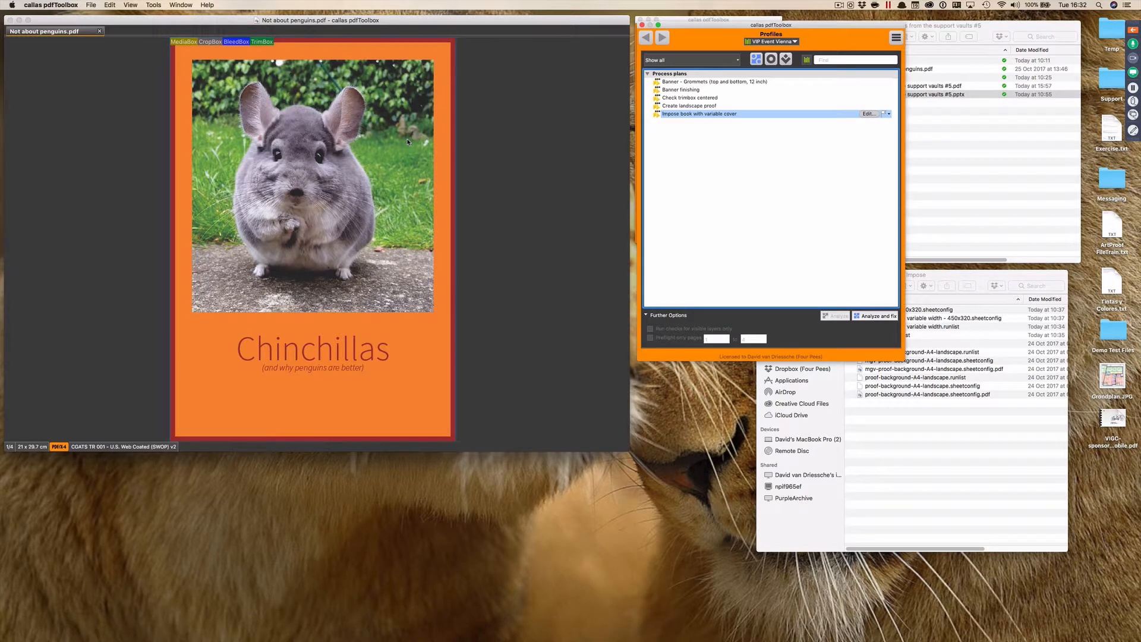
left_click(866, 114)
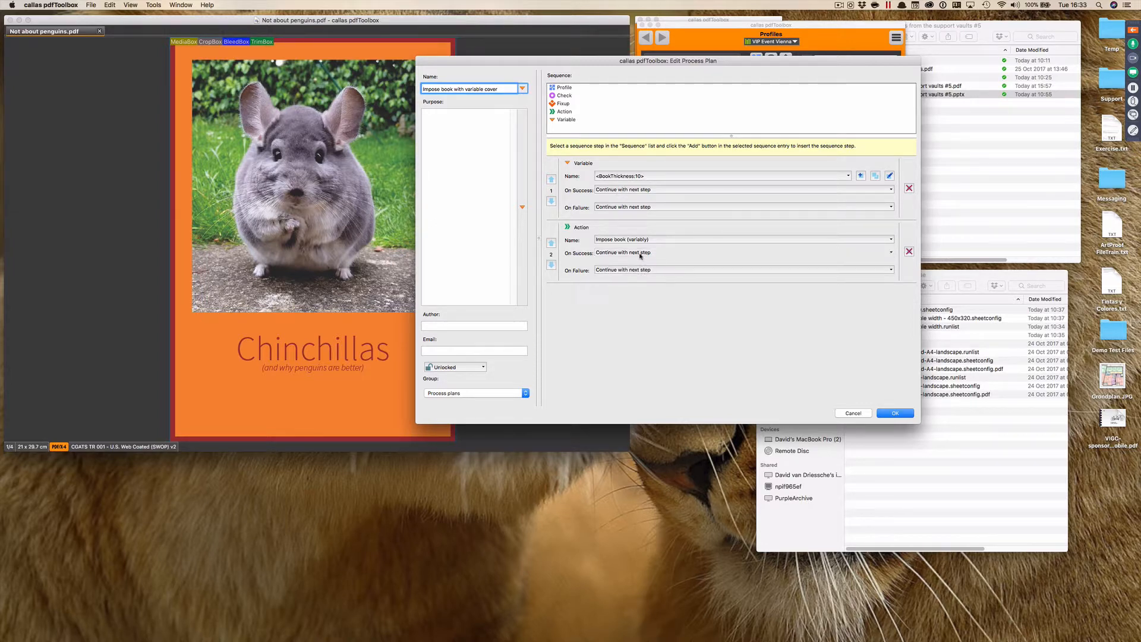
Run the process plan "Impose book with variable cover" with a cover thickness of 20 mm and save "Not about penguins.pdf" to the Desktop.
left_click(865, 415)
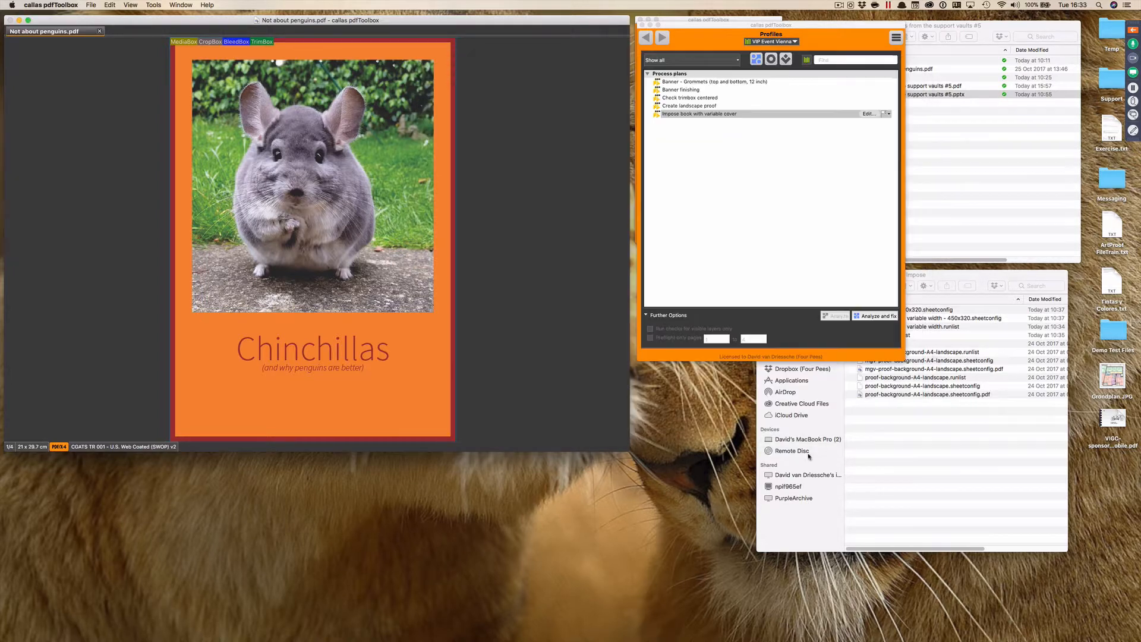
left_click(875, 313)
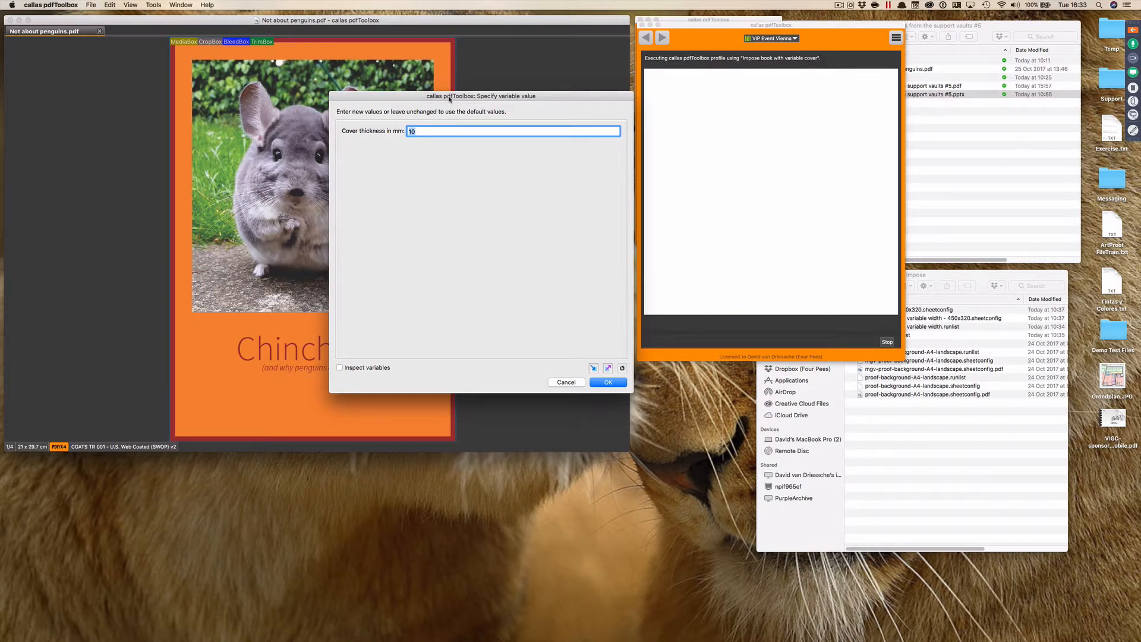
left_click_drag(449, 98, 512, 123)
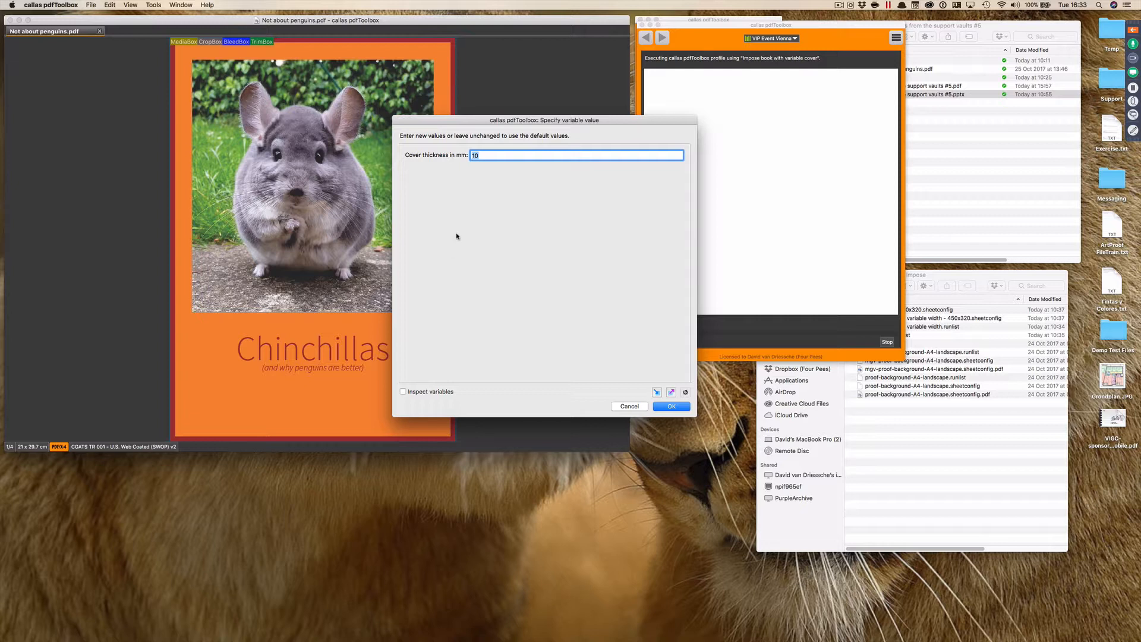
type("20")
left_click(672, 407)
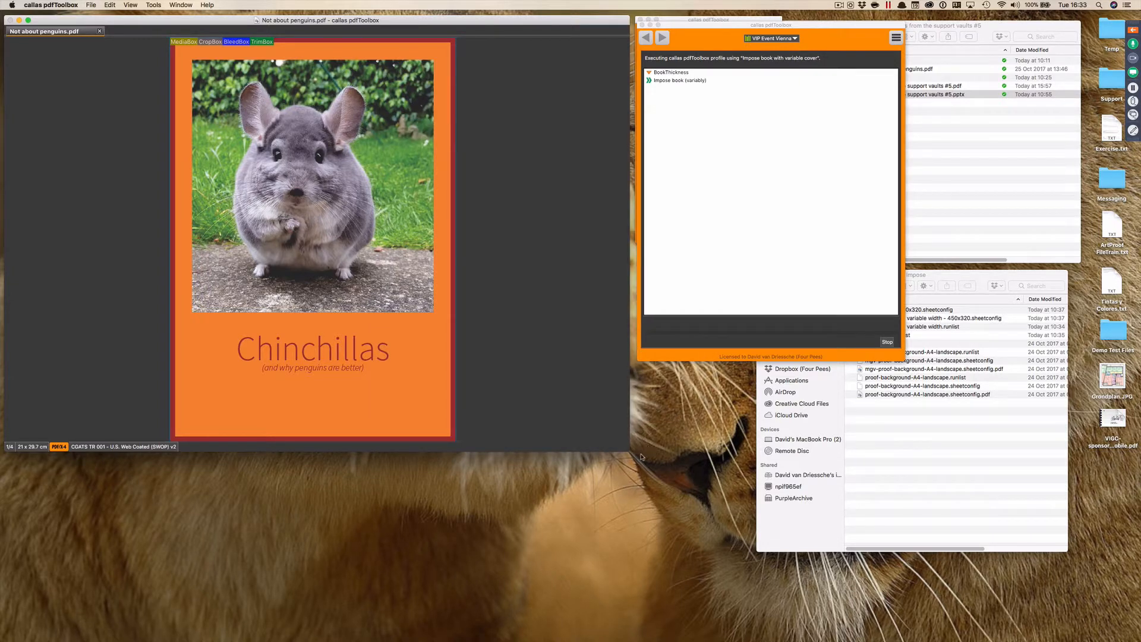
left_click(31, 292)
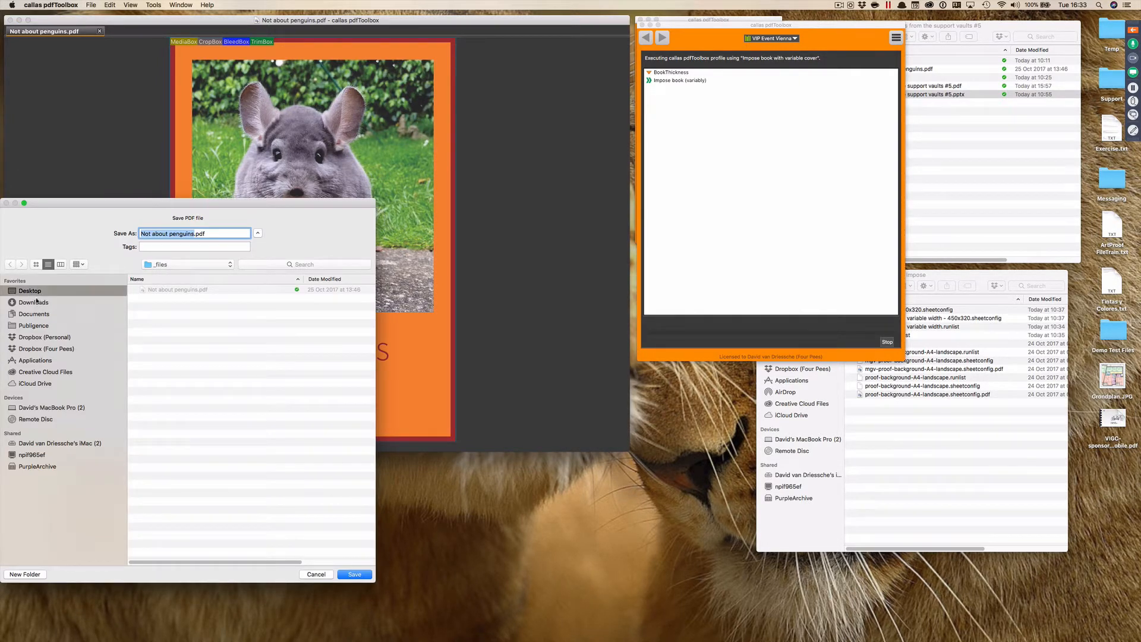
left_click(354, 574)
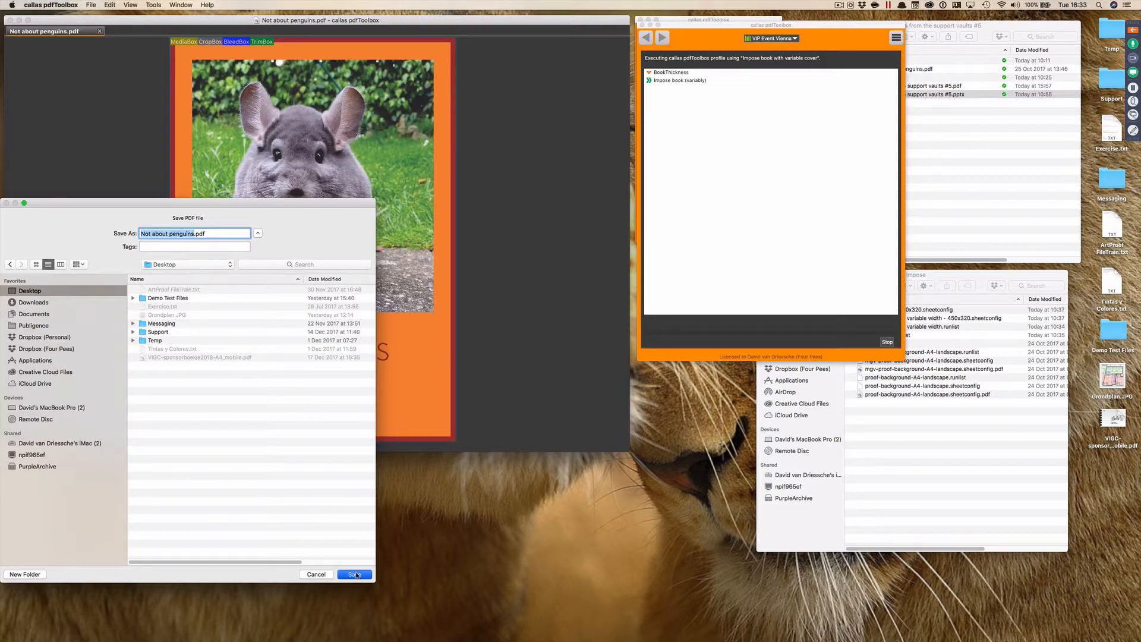